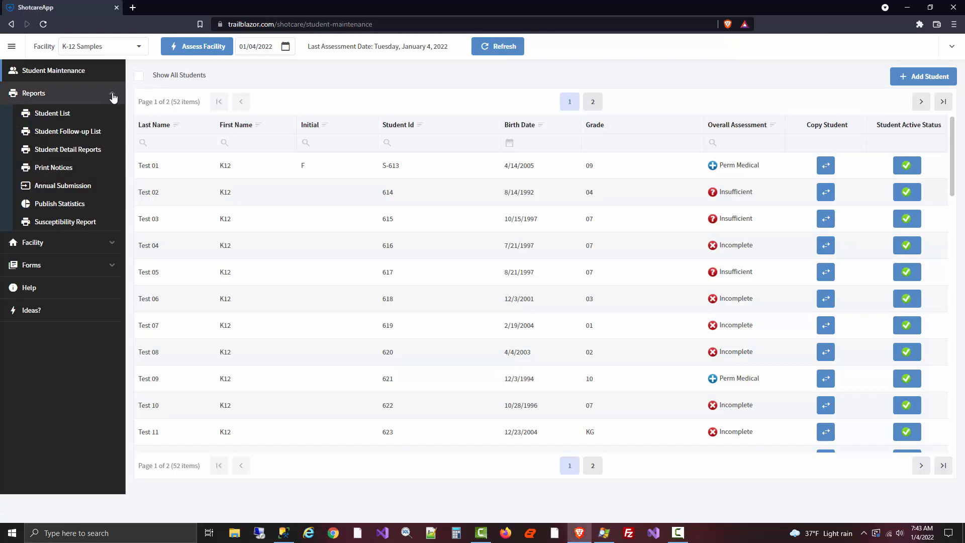
- Create a new annual submission for the facility and assess all students to generate its Section A
click(68, 191)
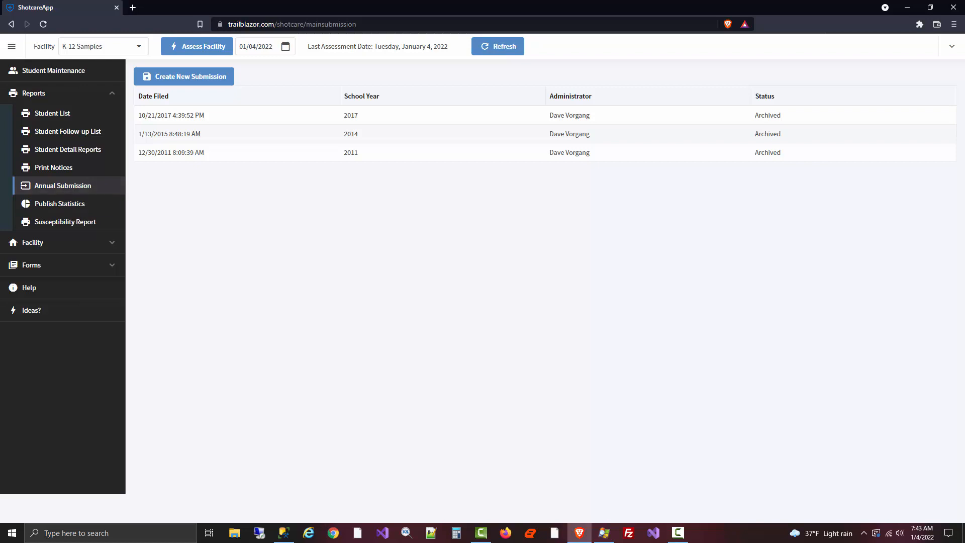
key(F10)
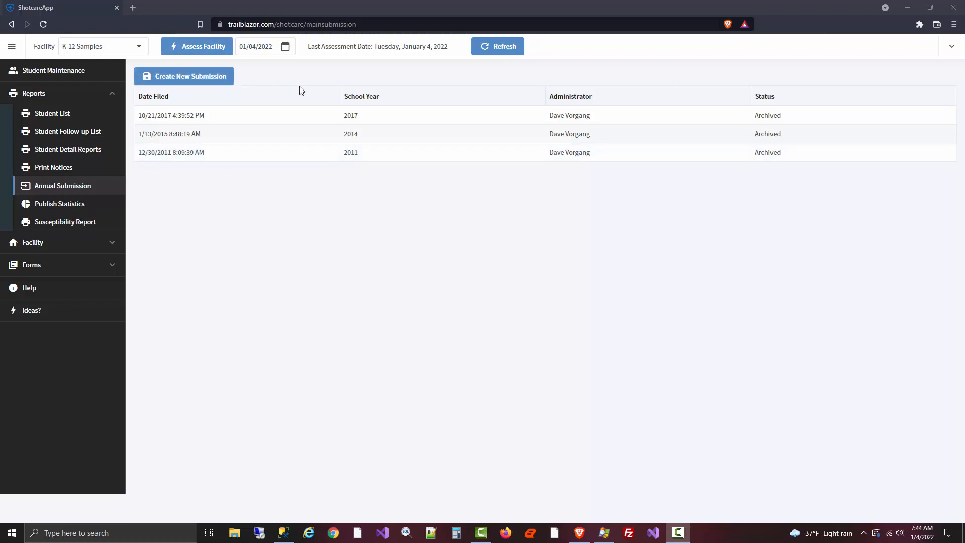
click(191, 79)
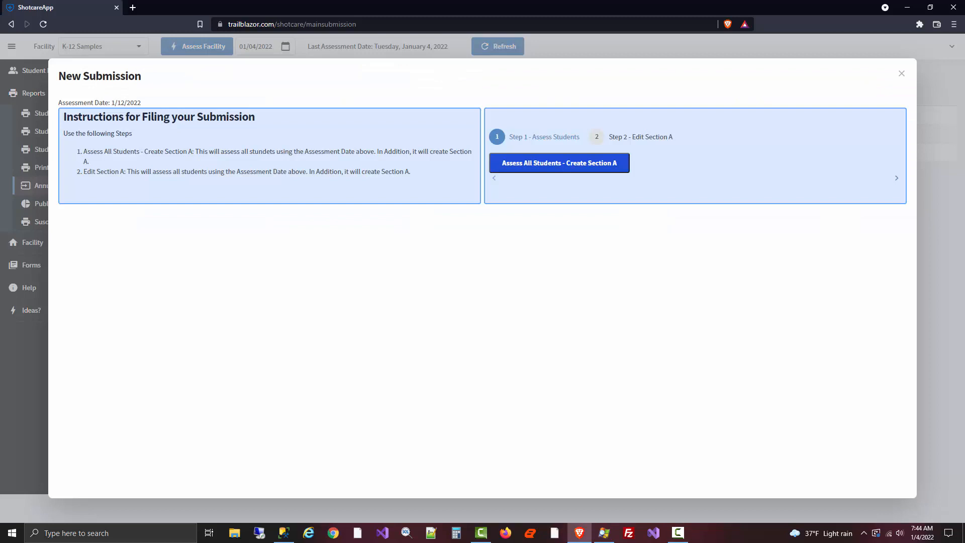
key(F10)
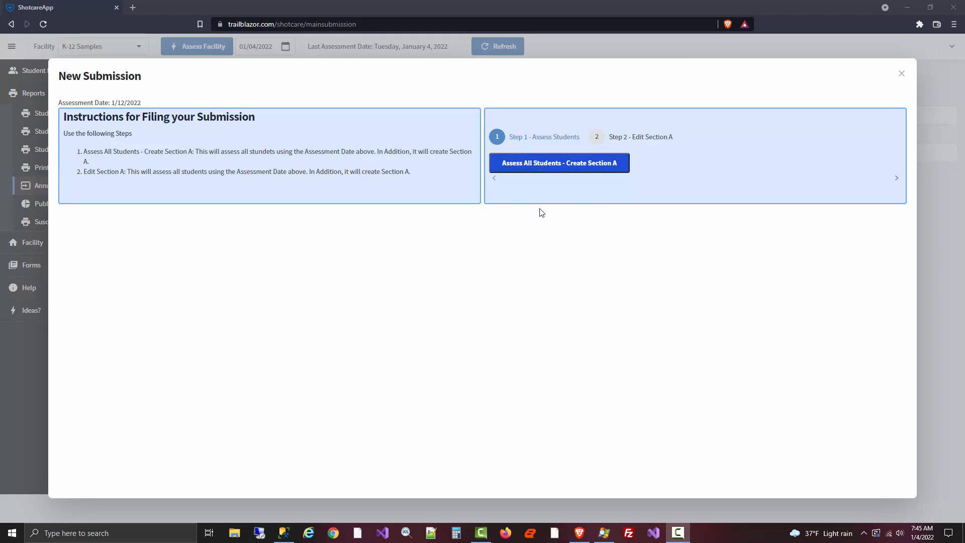
click(565, 168)
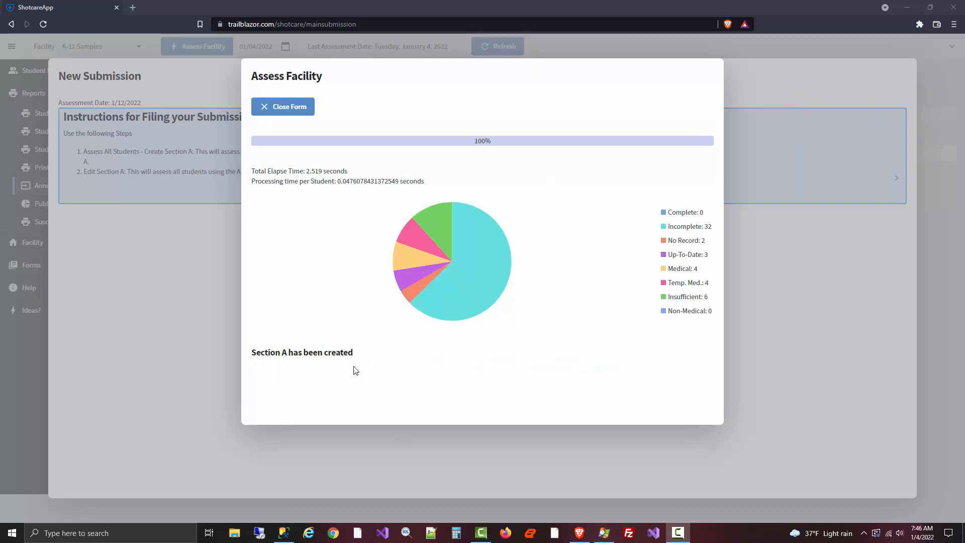
click(302, 110)
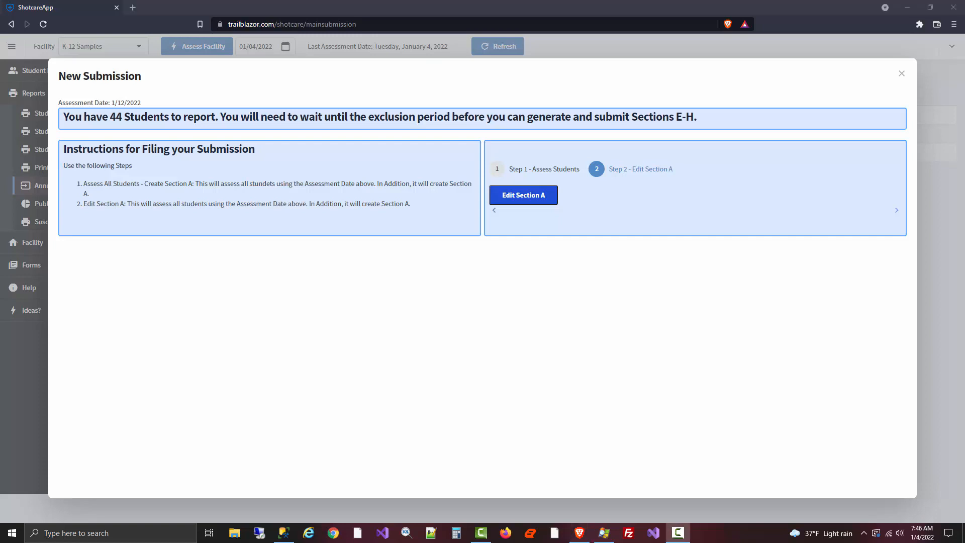
- Edit Section A by replacing the first name of the person completing the report, and save the submission details
click(534, 200)
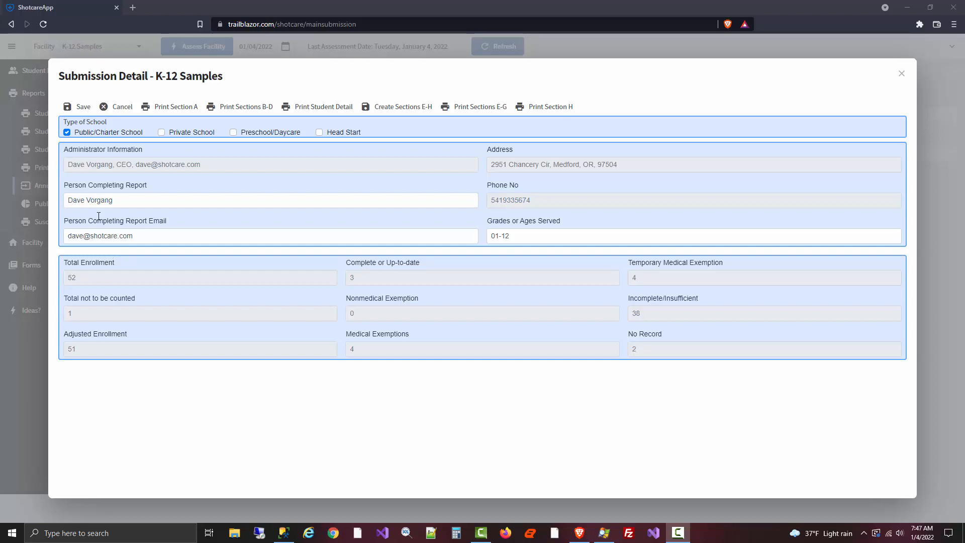
double_click(77, 200)
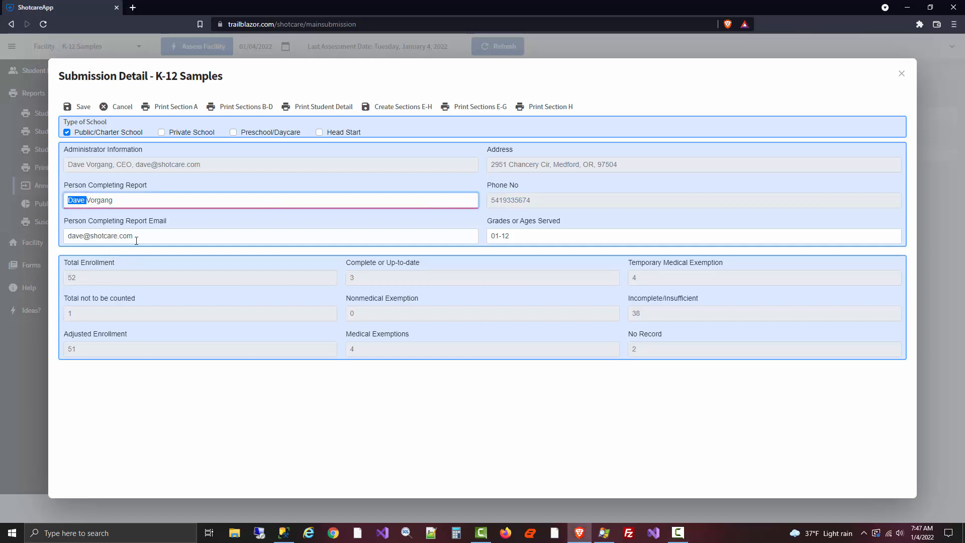
text(Lori)
click(79, 109)
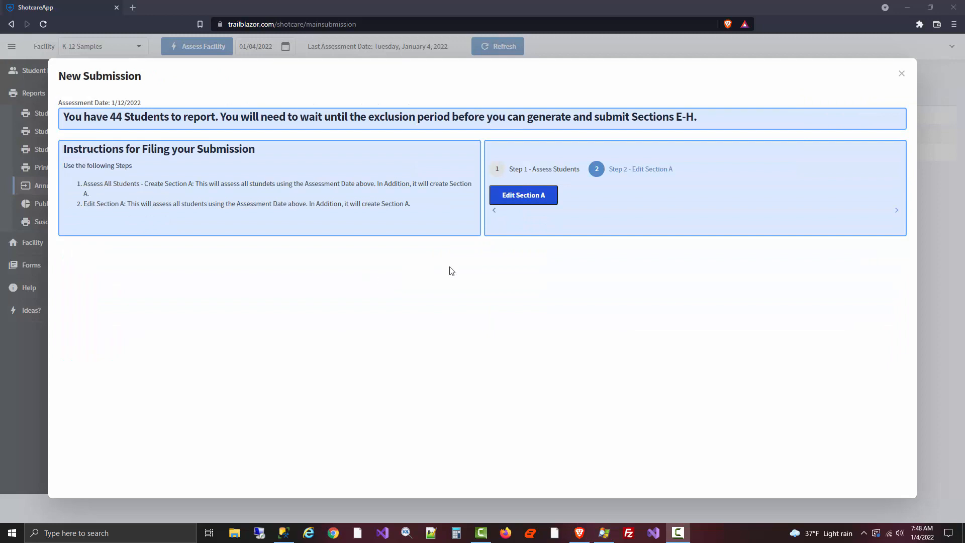
- Reopen Section A for editing, generate its printable report and bring up the print options
click(541, 202)
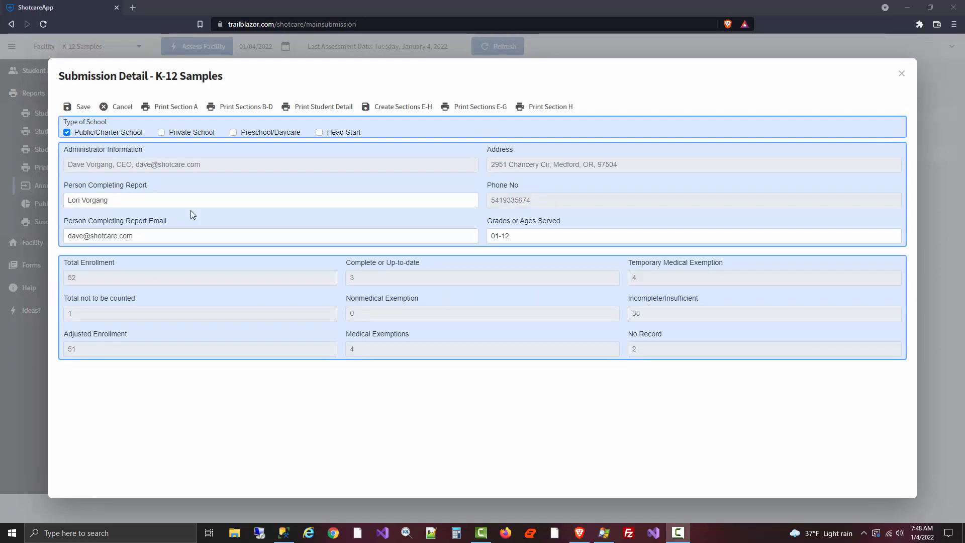
click(180, 106)
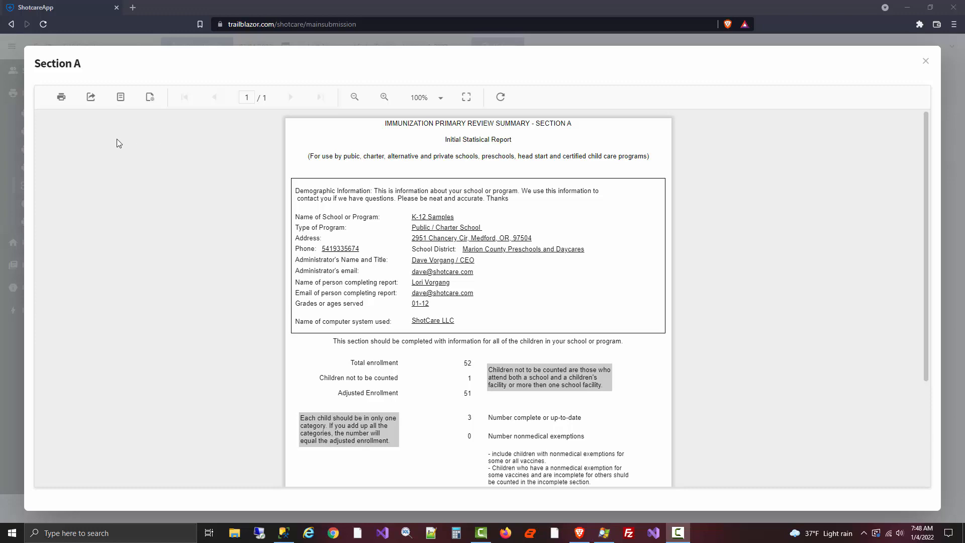
click(59, 100)
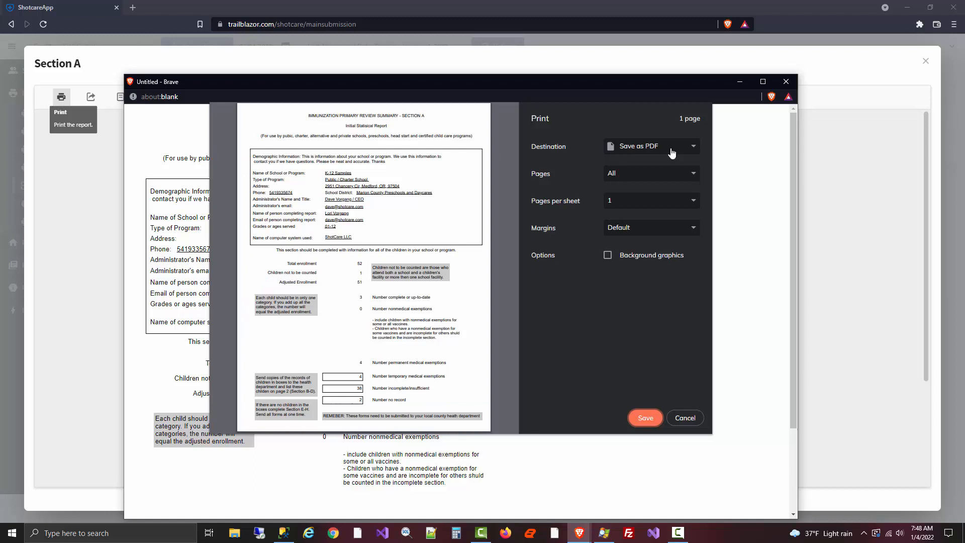
click(672, 152)
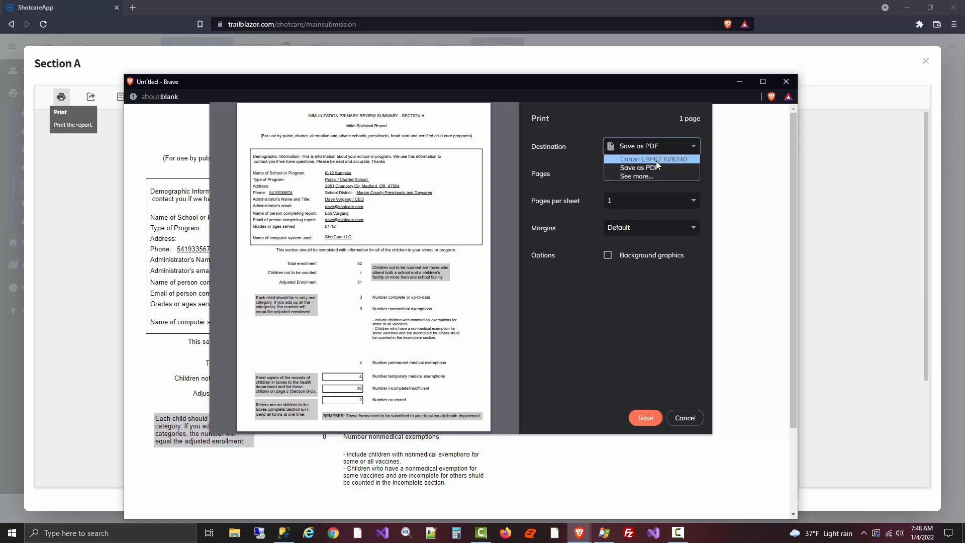
click(653, 159)
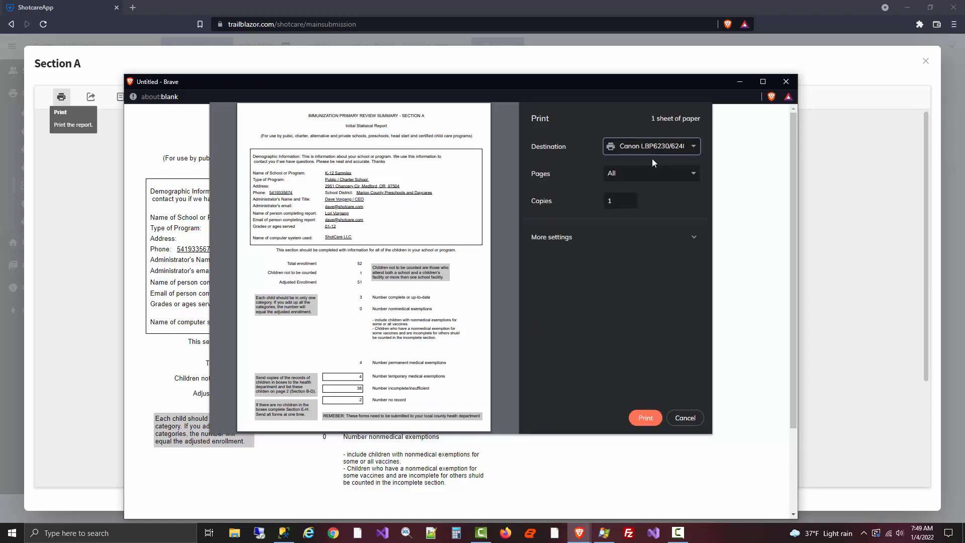
click(653, 152)
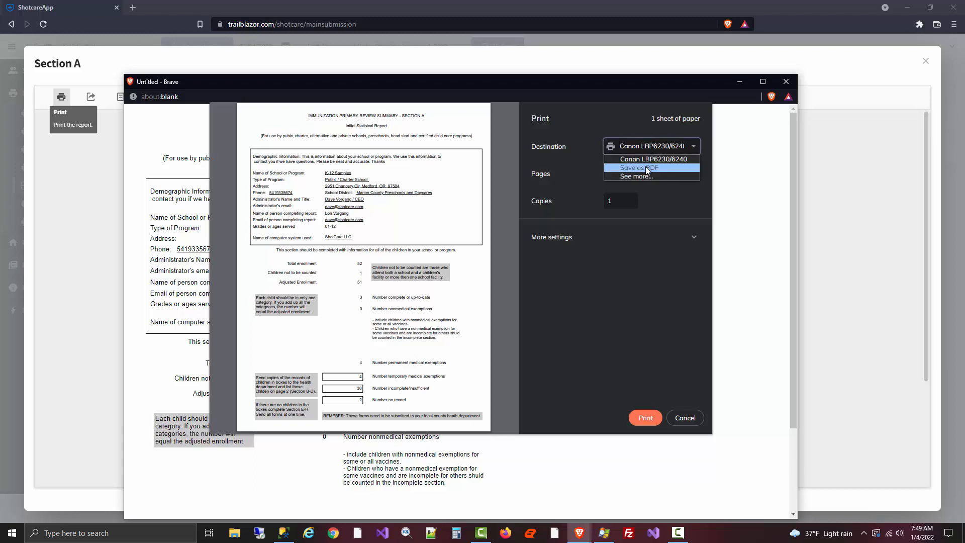
click(648, 168)
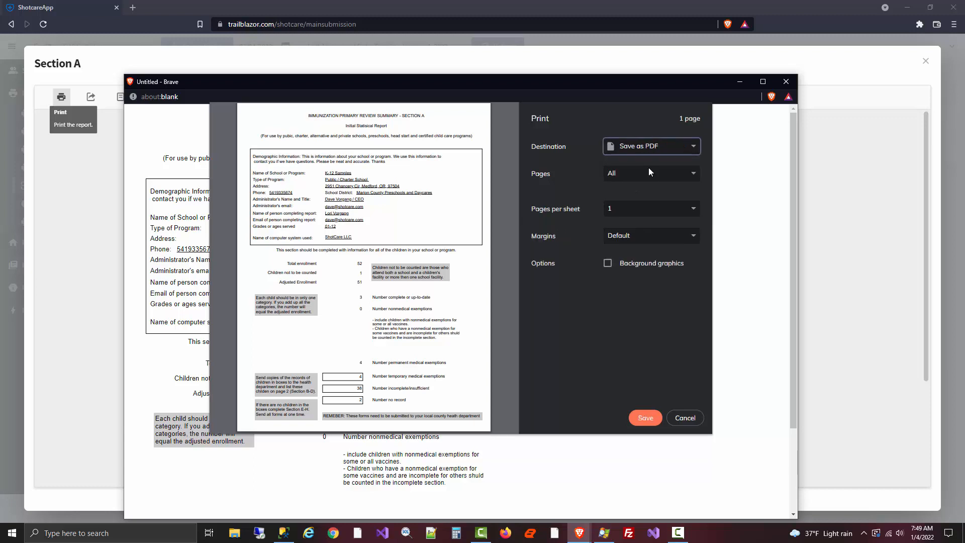
- Save the Section A report as a PDF named NewK12A in Downloads and close the report viewer
click(645, 419)
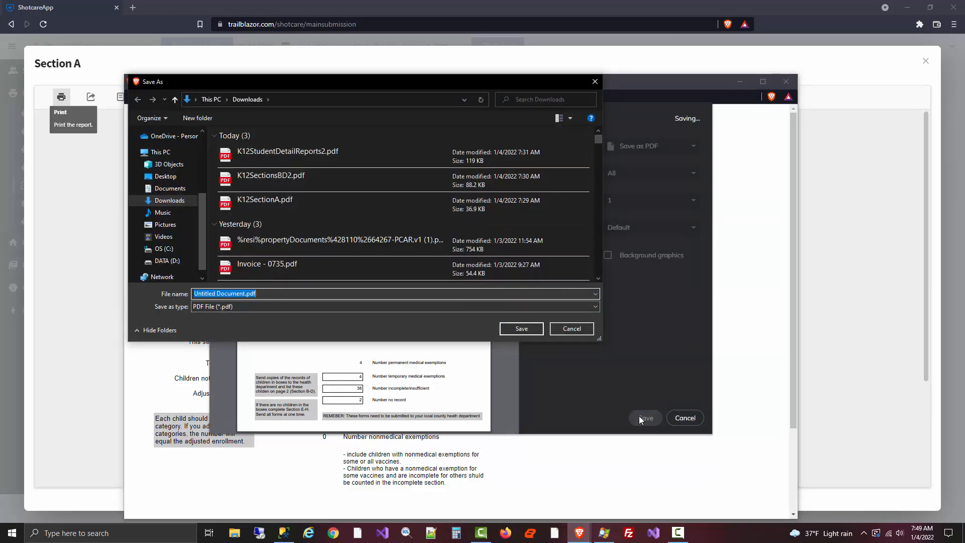
text(N)
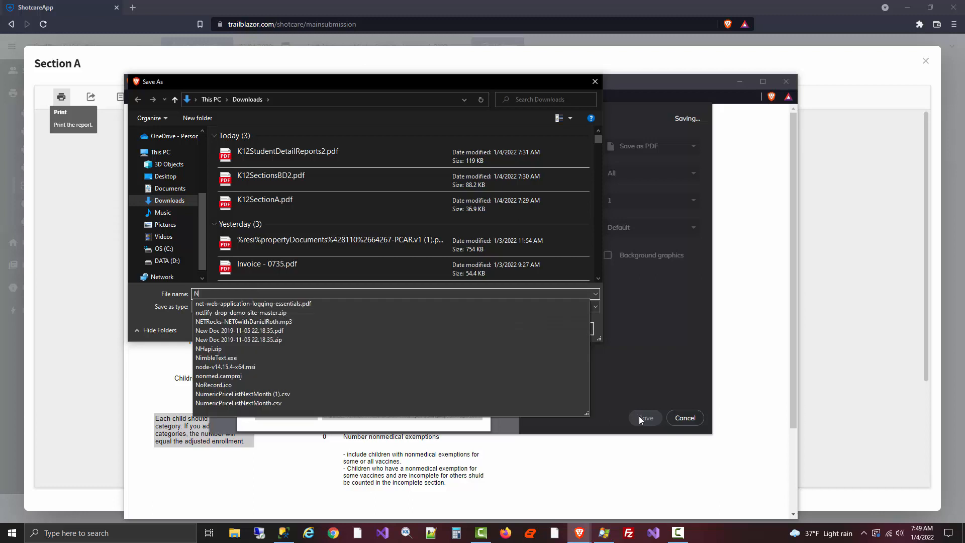
text(ewK12A)
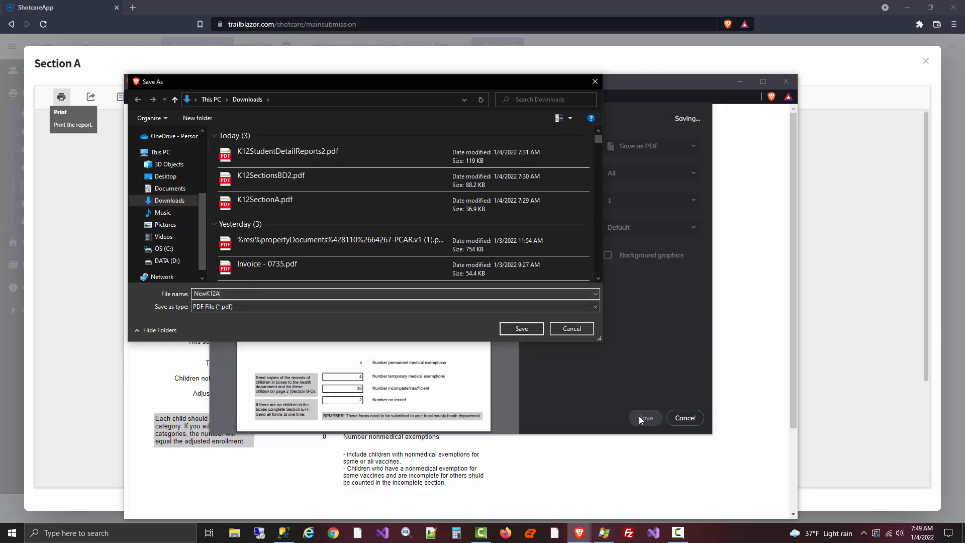
click(525, 329)
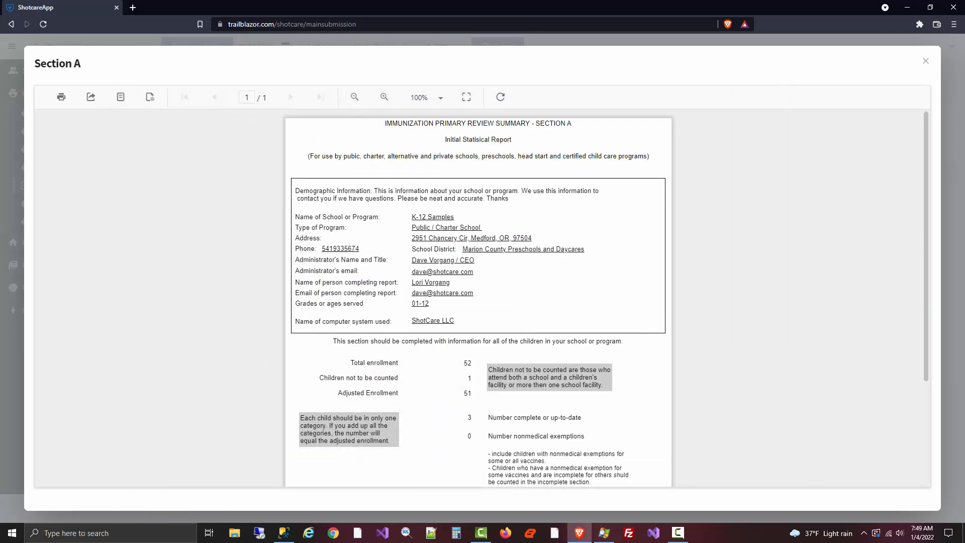
key(F10)
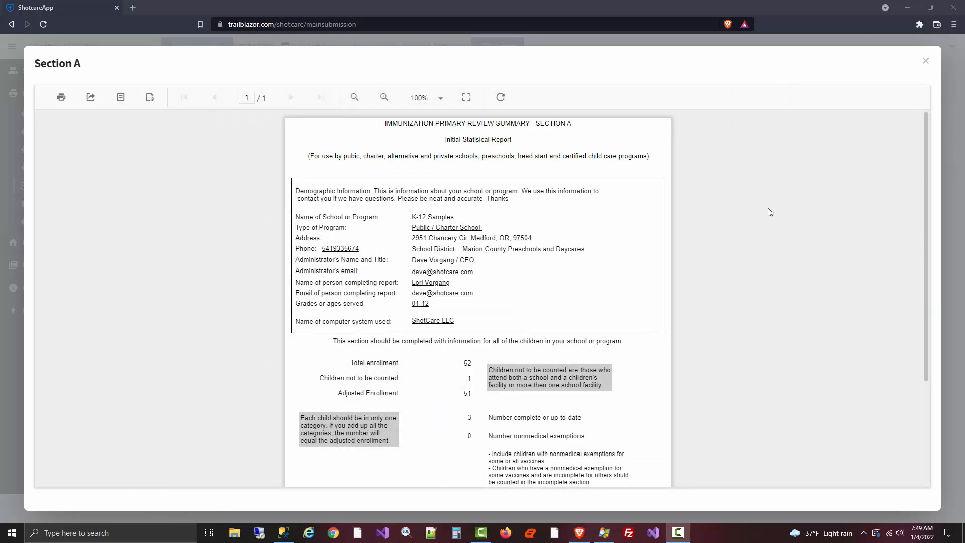
click(928, 62)
click(928, 64)
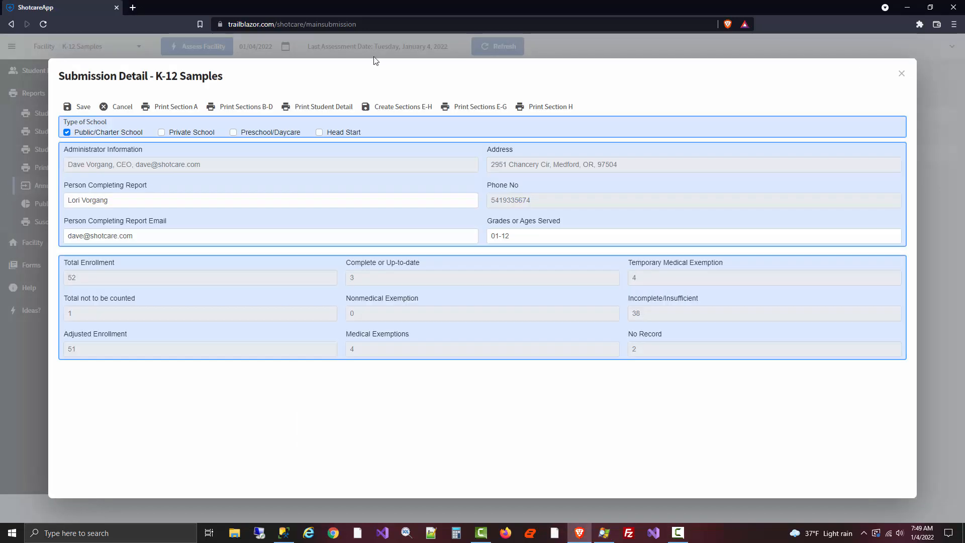
- Generate the Sections B-D report, save it as a PDF named NewK12B in Downloads, and close the viewer
click(259, 106)
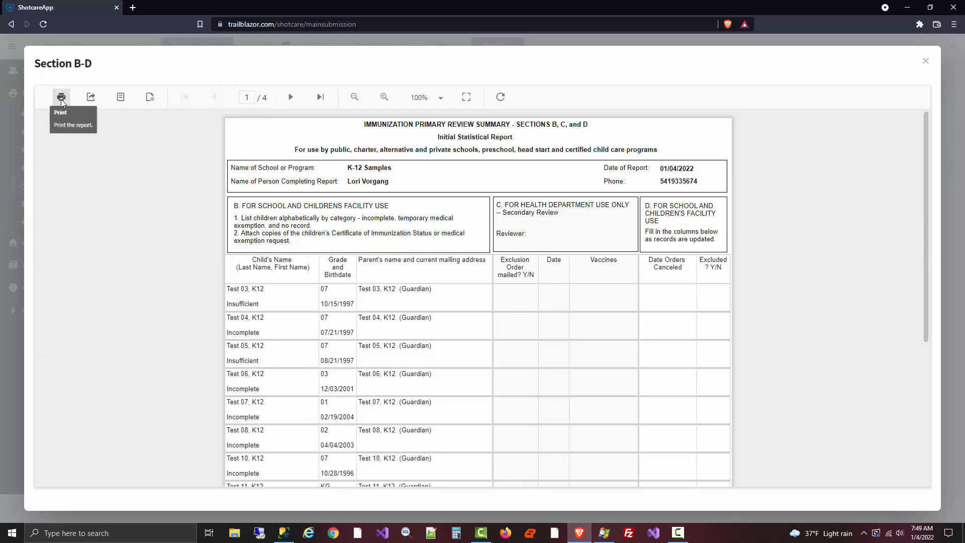
click(62, 99)
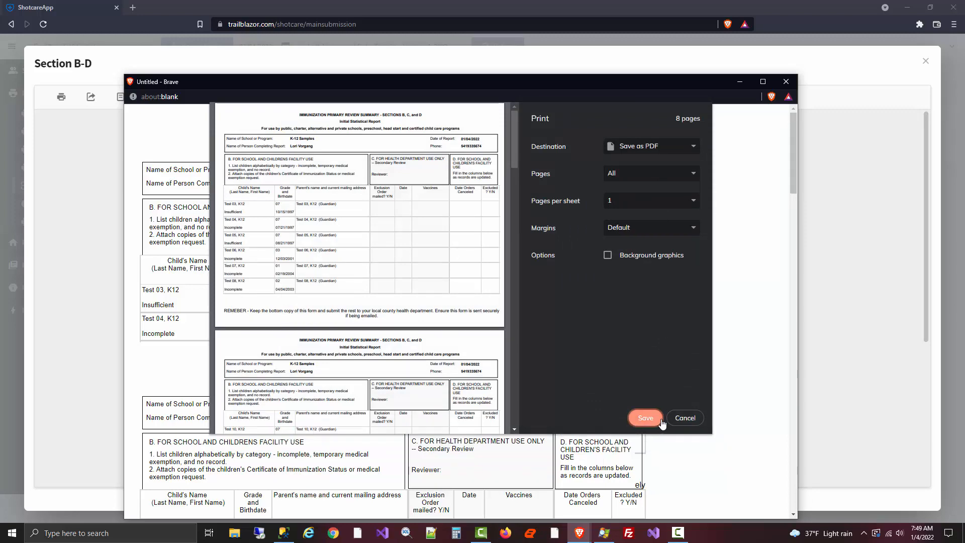
click(646, 418)
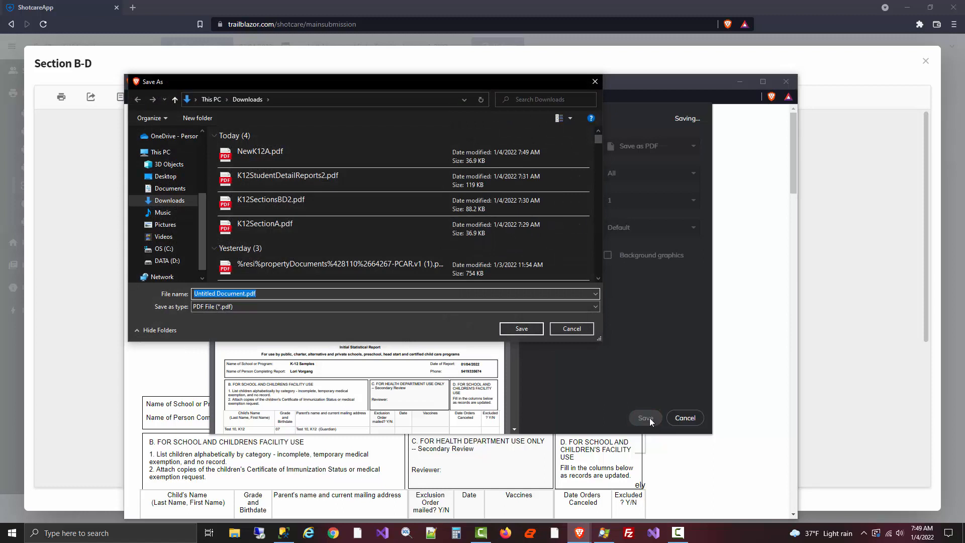
text(NewK1)
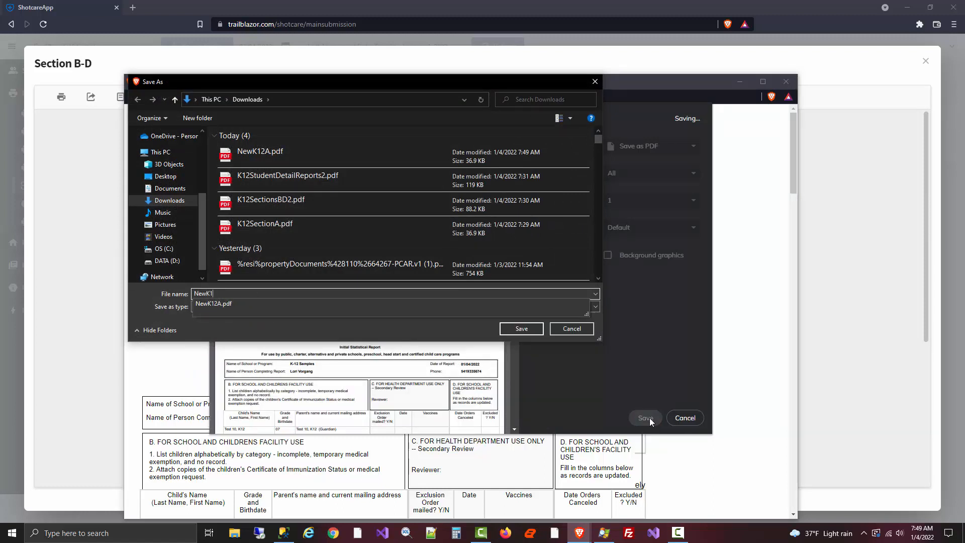
text(2B)
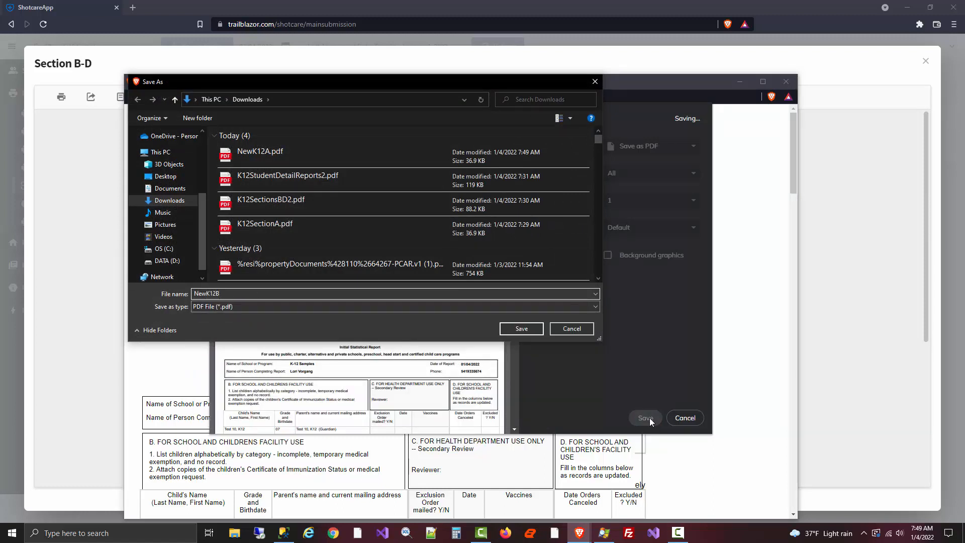
click(529, 328)
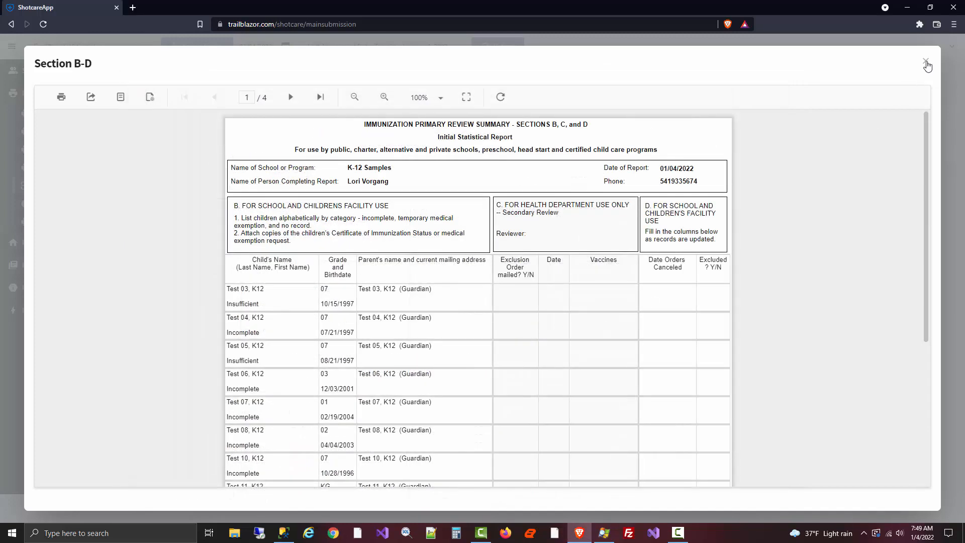
click(927, 63)
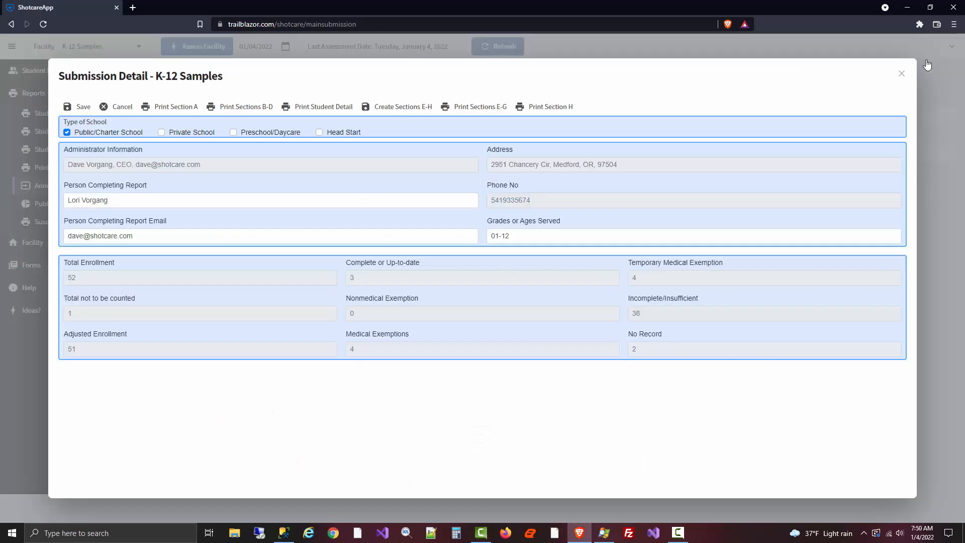
key(F10)
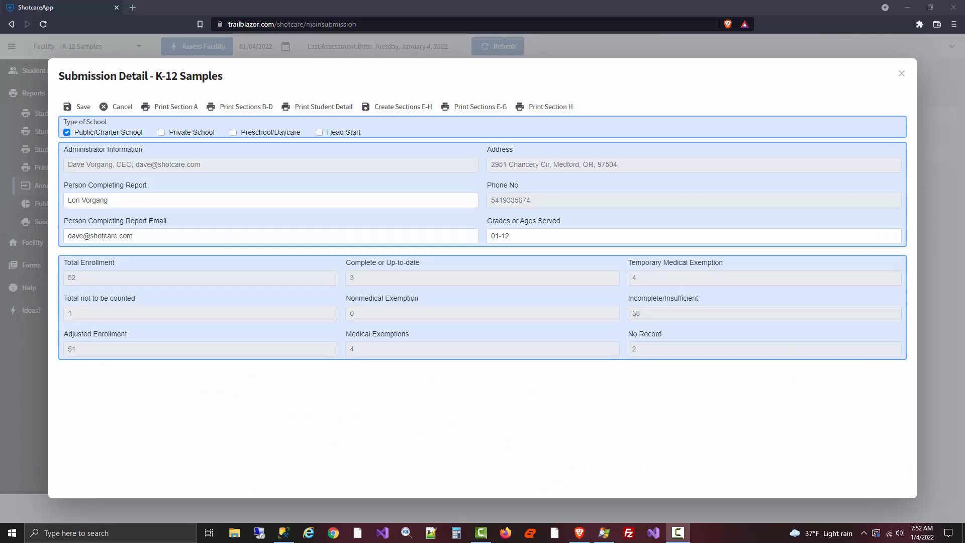
- Generate the Student Detail report with all pages, save it as a PDF named NewK12D, and close the viewer
click(329, 110)
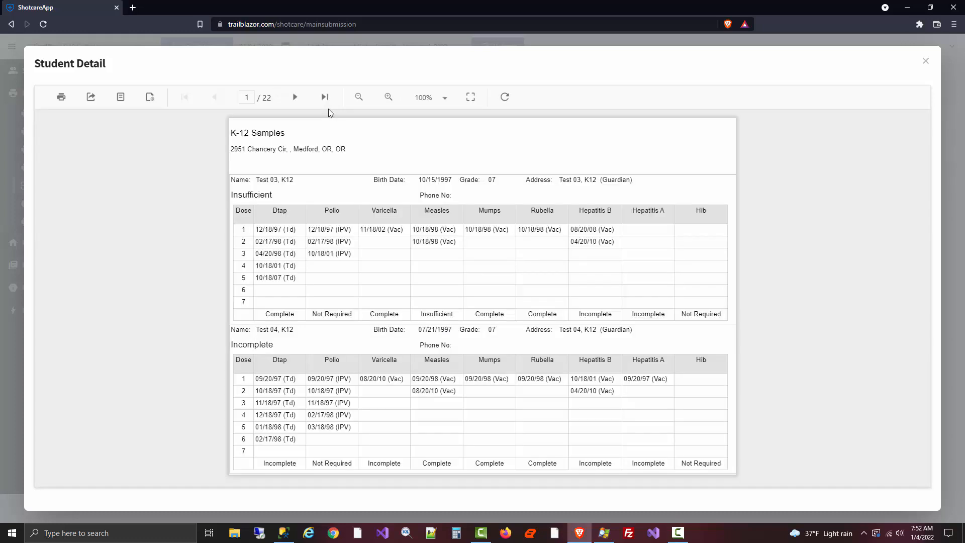
click(62, 97)
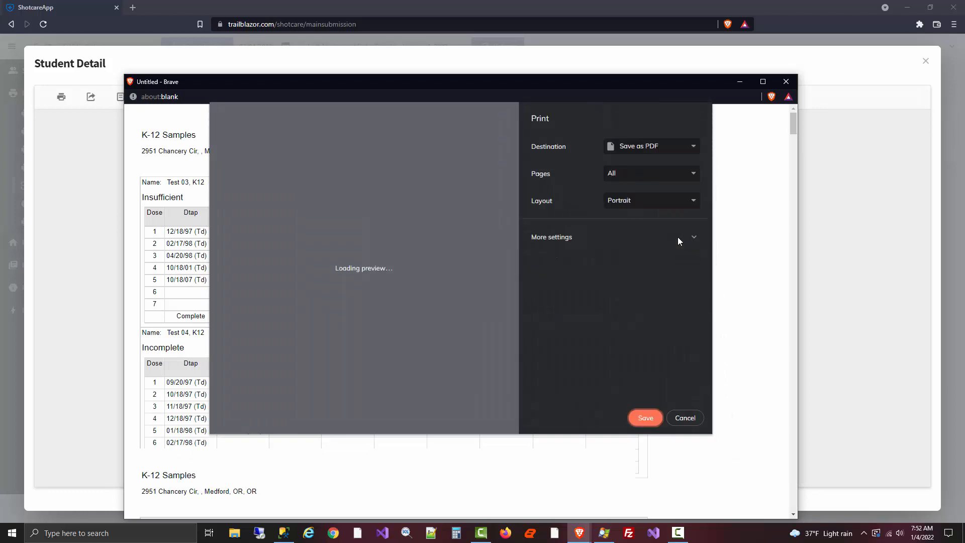
click(678, 237)
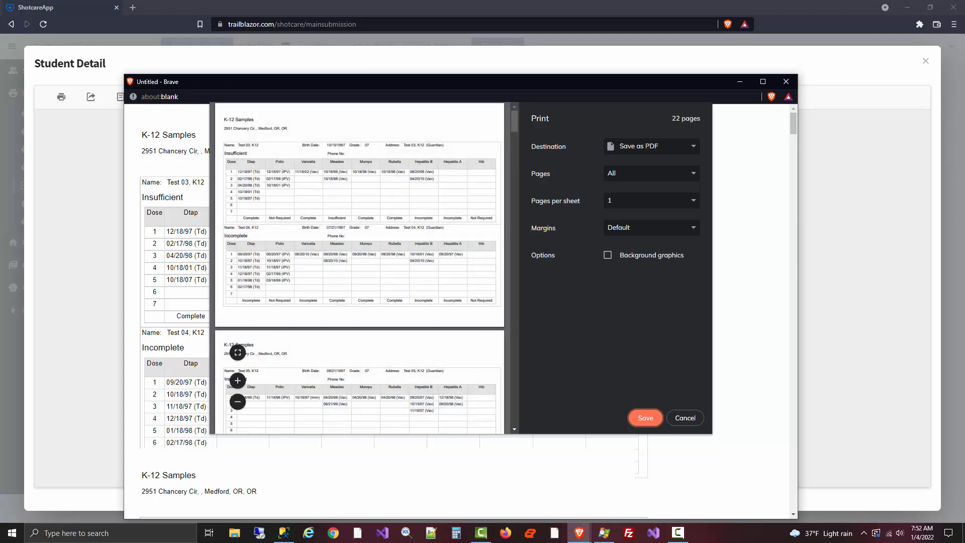
click(646, 420)
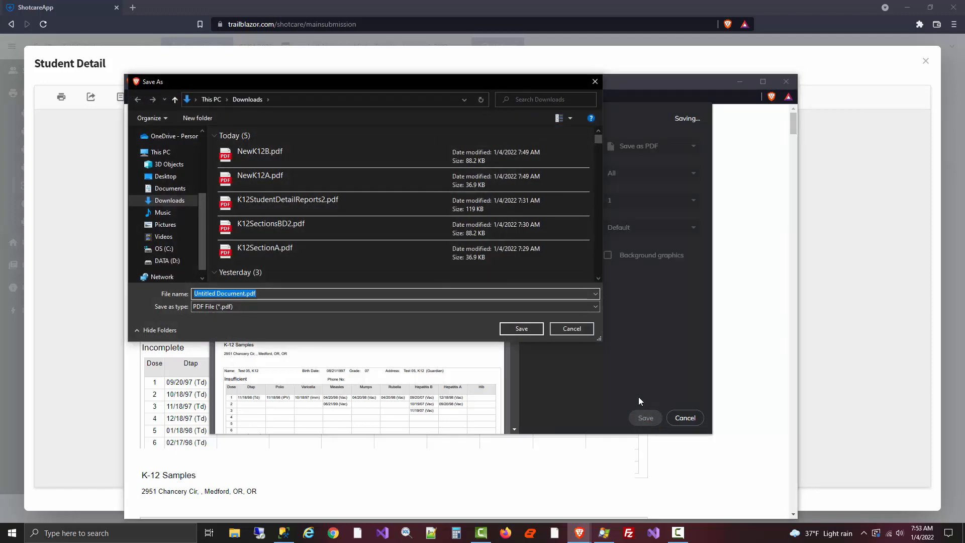
text(NewK)
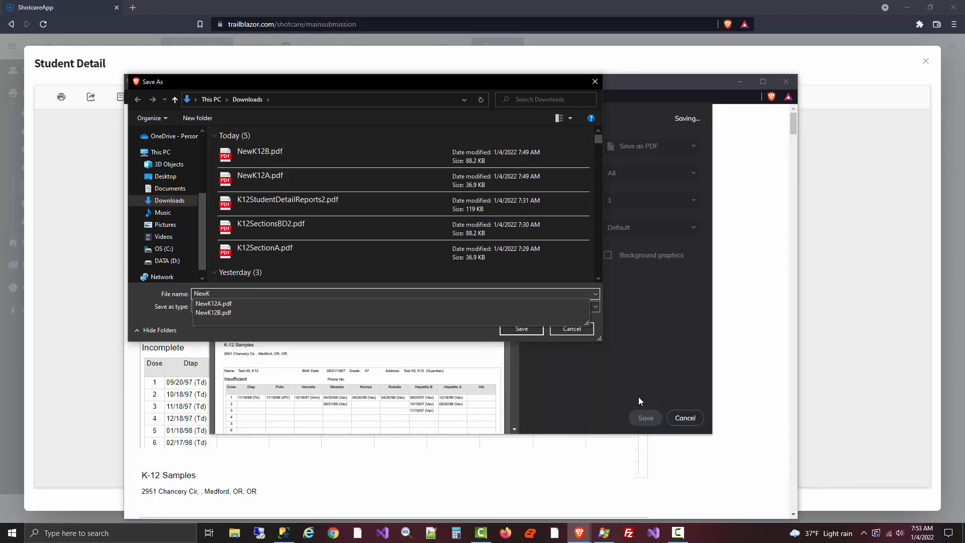
text(12D)
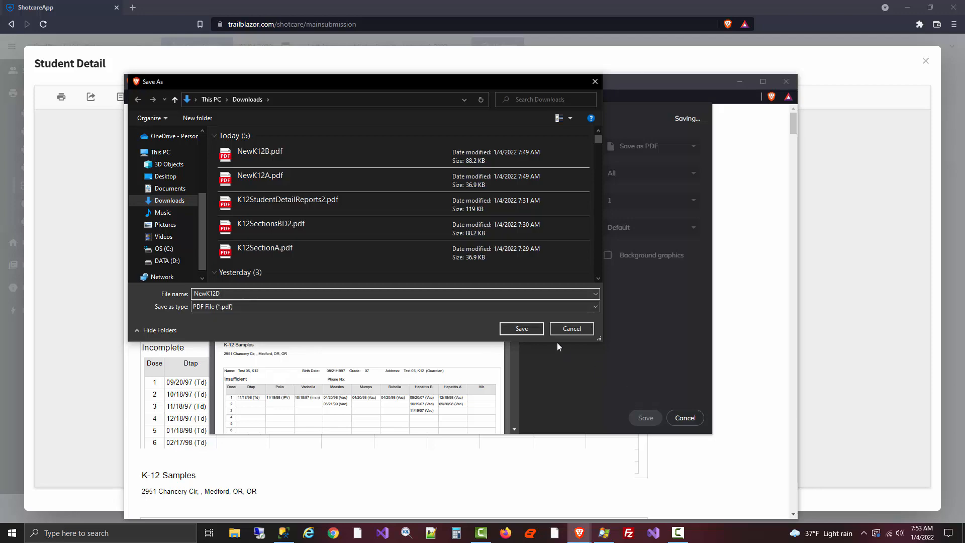
click(529, 330)
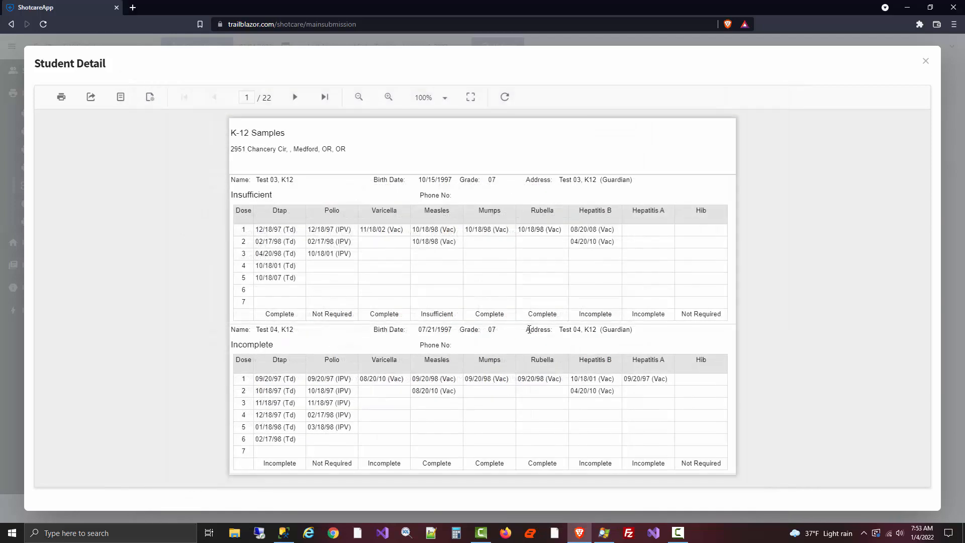
key(F10)
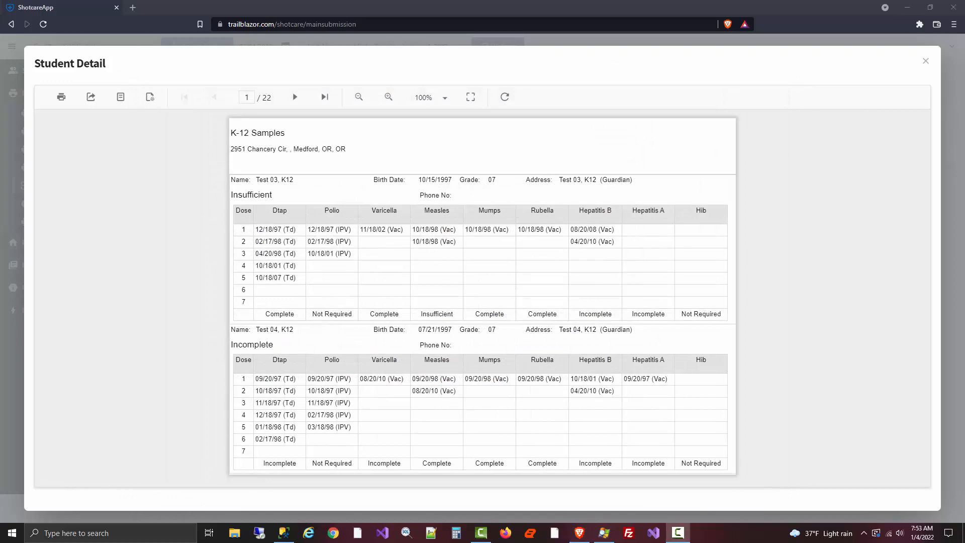
click(926, 62)
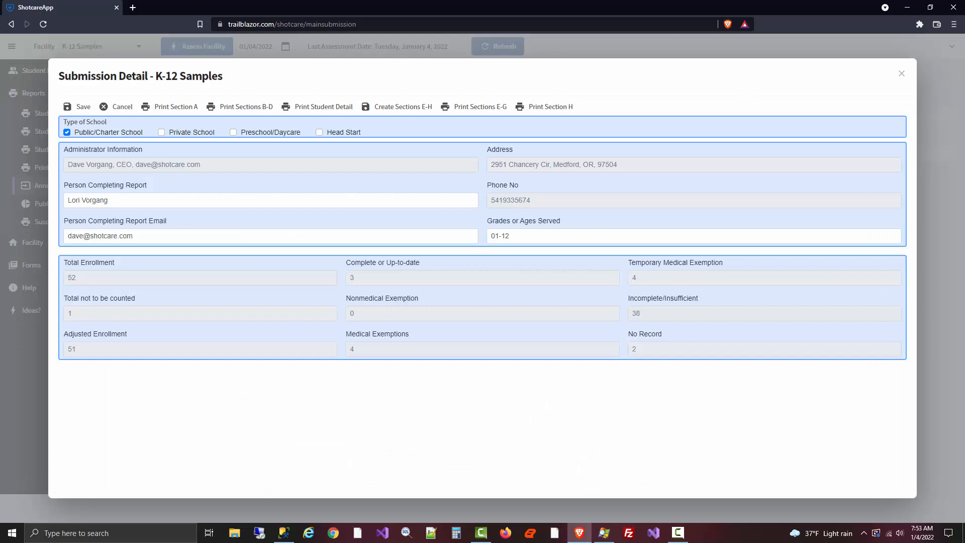
key(F10)
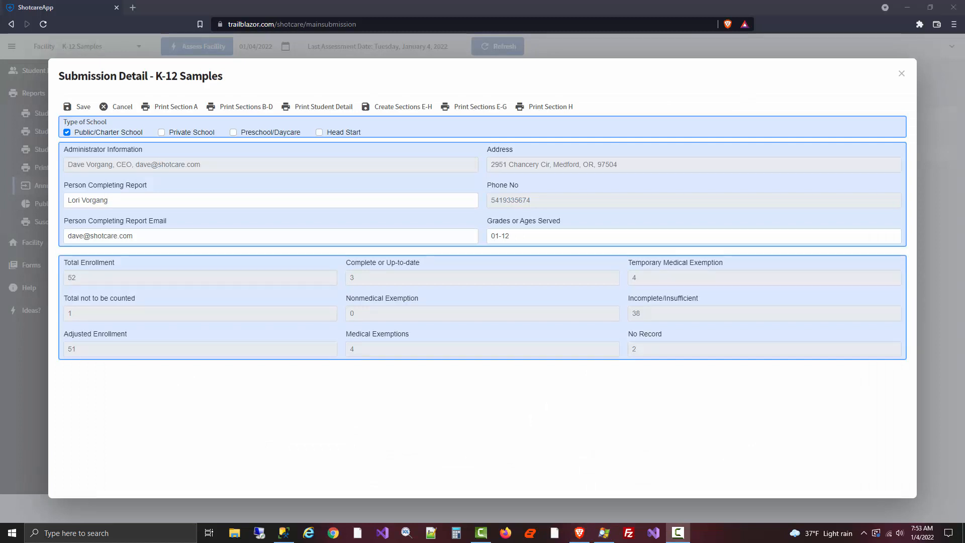